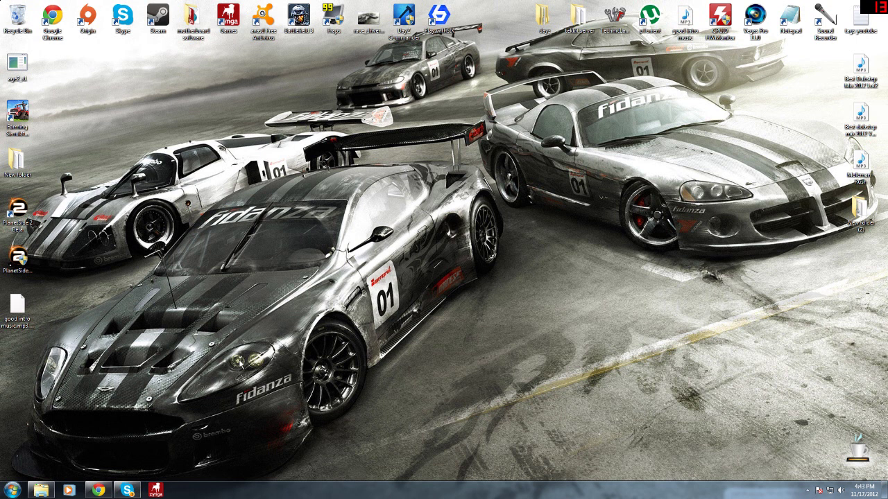
# Open the router's admin page at 192.168.0.1 in a new browser tab and log in with the prefilled credentials
pyautogui.click(97, 491)
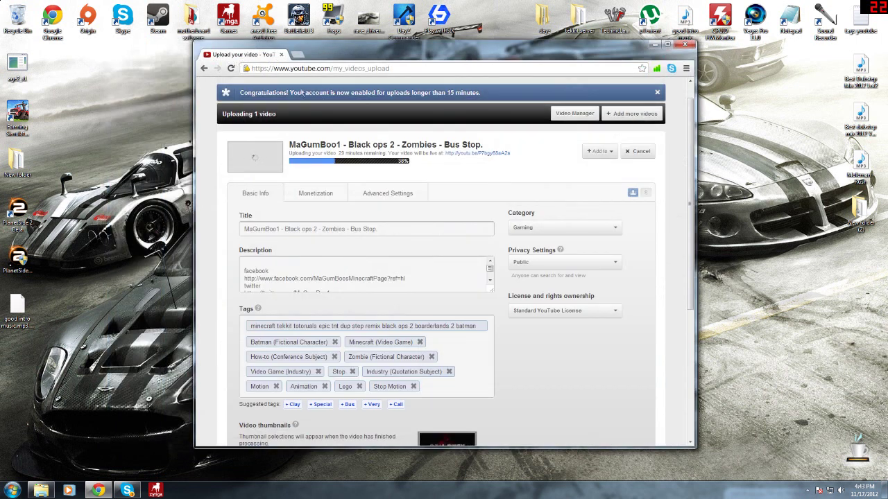
pyautogui.click(297, 54)
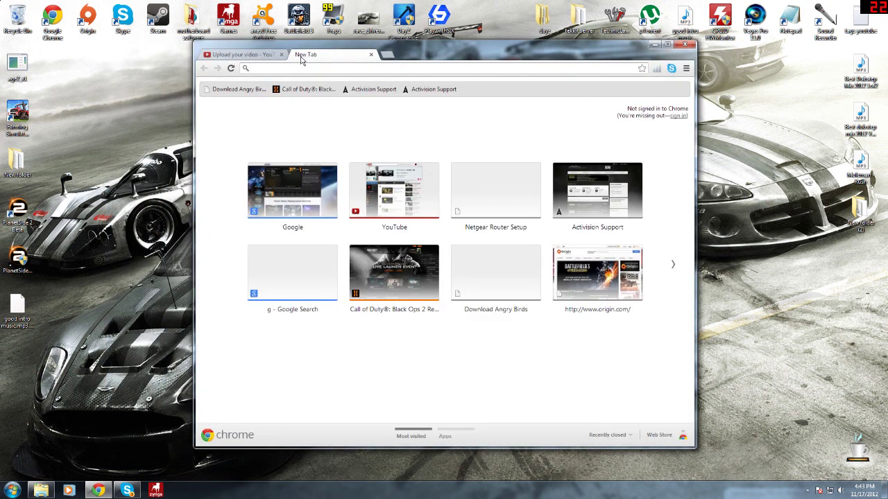
pyautogui.write('192.168.0.1')
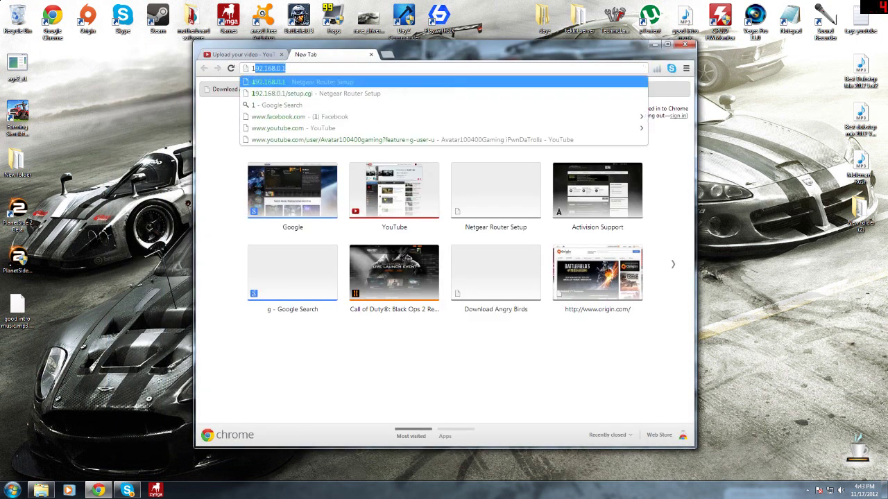
pyautogui.press('Return')
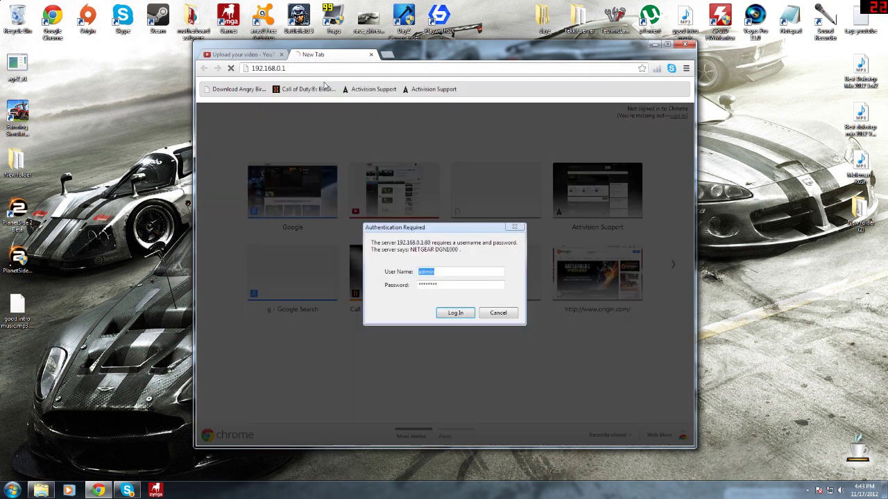
pyautogui.click(452, 312)
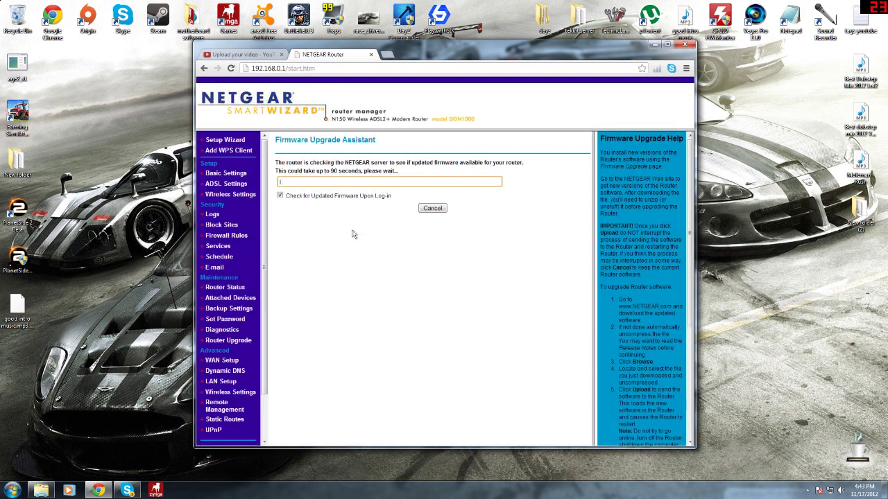
# Review the router's custom services list, and open and reapply the inbound firewall rule for black ops 2
pyautogui.click(218, 246)
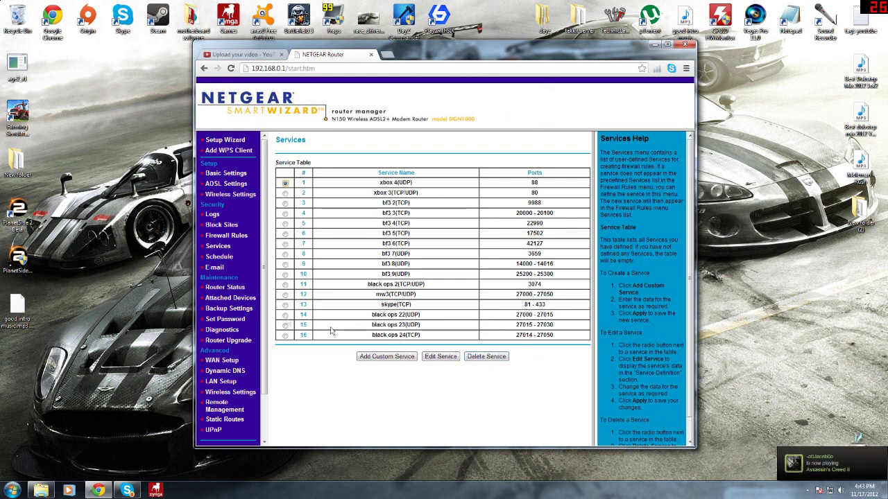
pyautogui.click(220, 239)
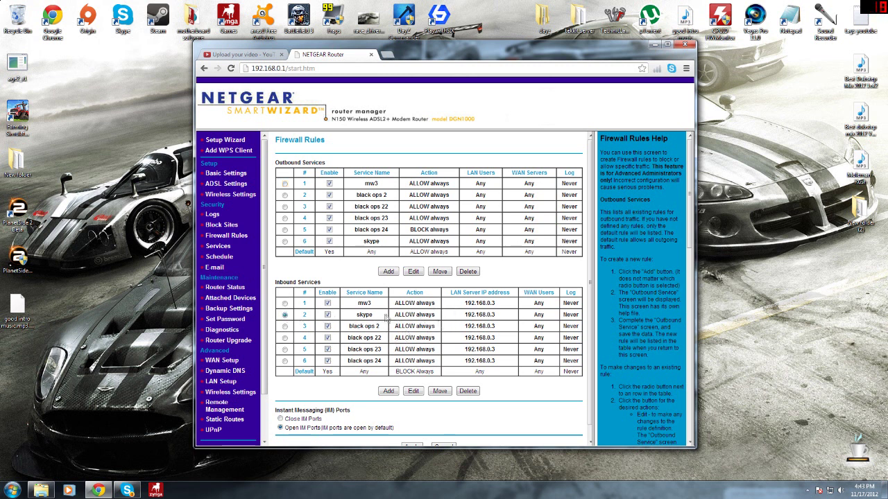
pyautogui.click(284, 326)
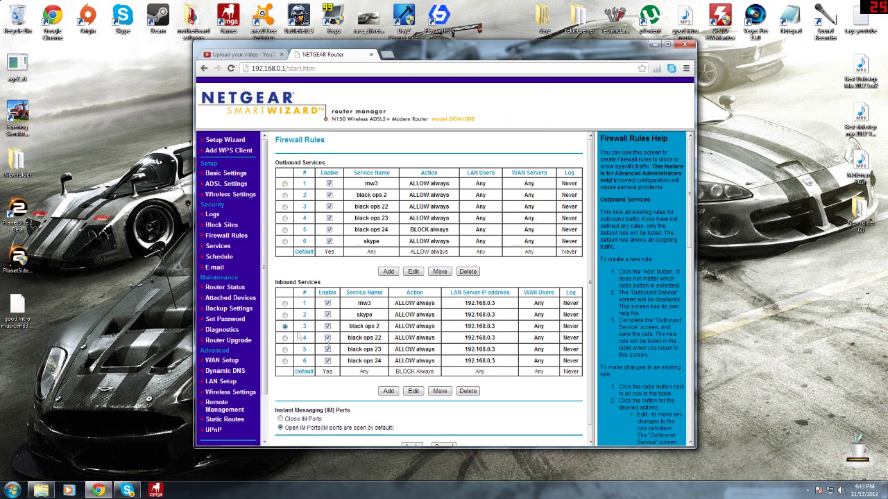
pyautogui.click(413, 391)
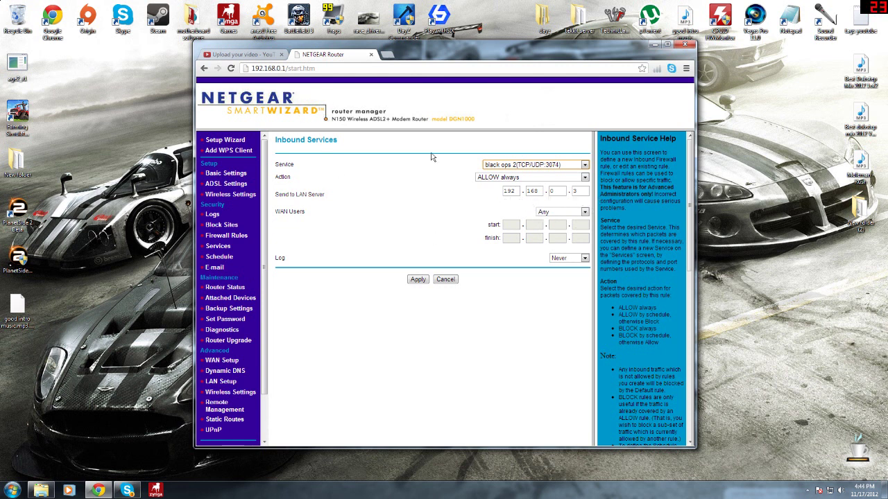
pyautogui.click(415, 280)
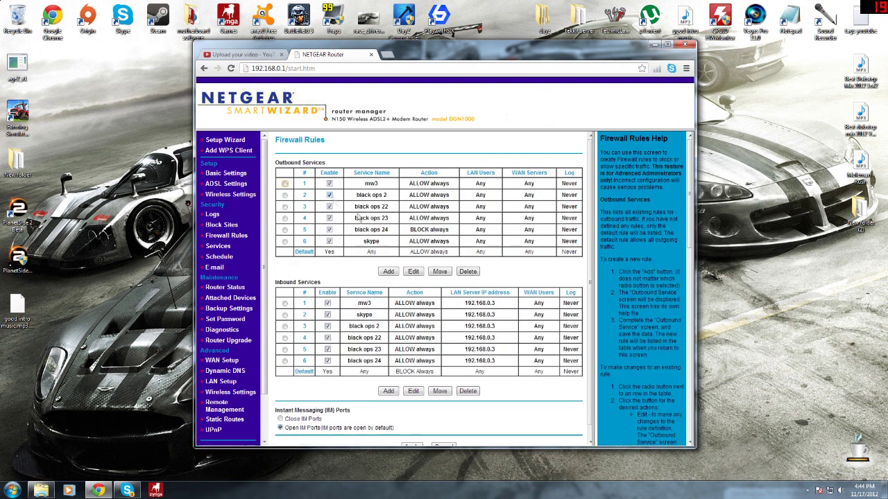
# Close the browser tabs and open the Windows Network window through a search for "network"
pyautogui.click(372, 56)
pyautogui.click(281, 54)
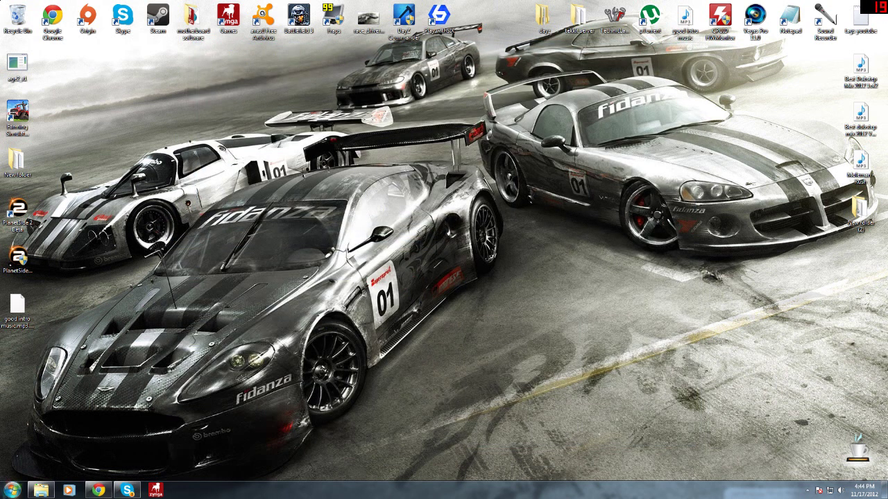
pyautogui.press('super')
pyautogui.write('net')
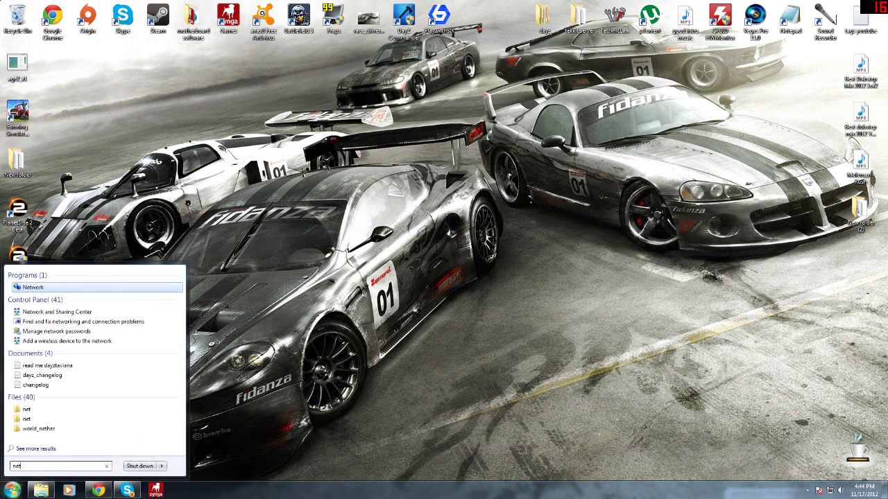
pyautogui.write('work')
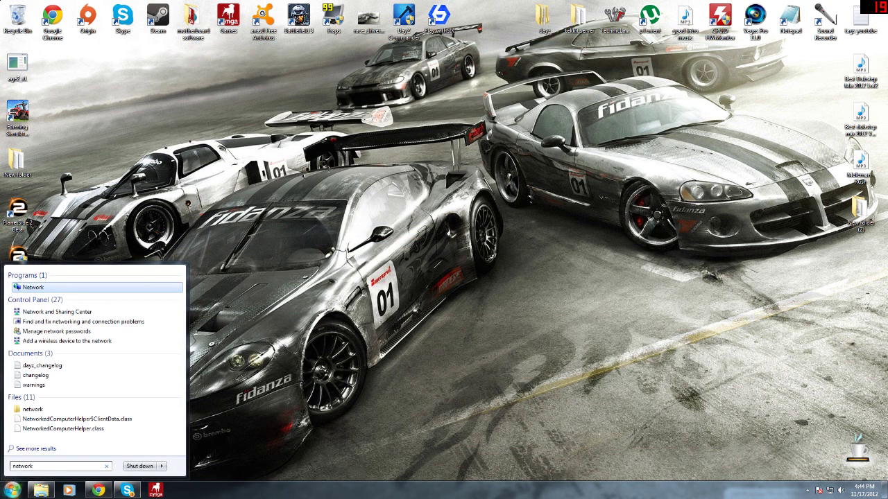
pyautogui.click(32, 287)
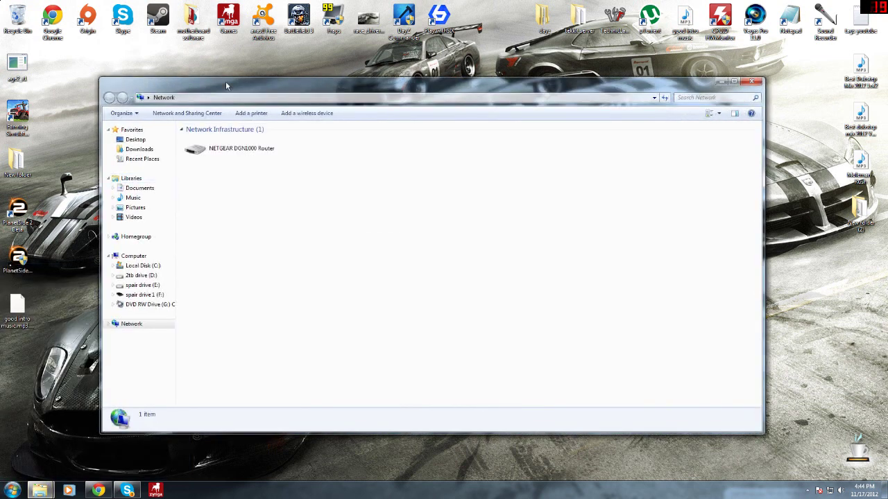
pyautogui.moveTo(226, 85); pyautogui.dragTo(253, 83)
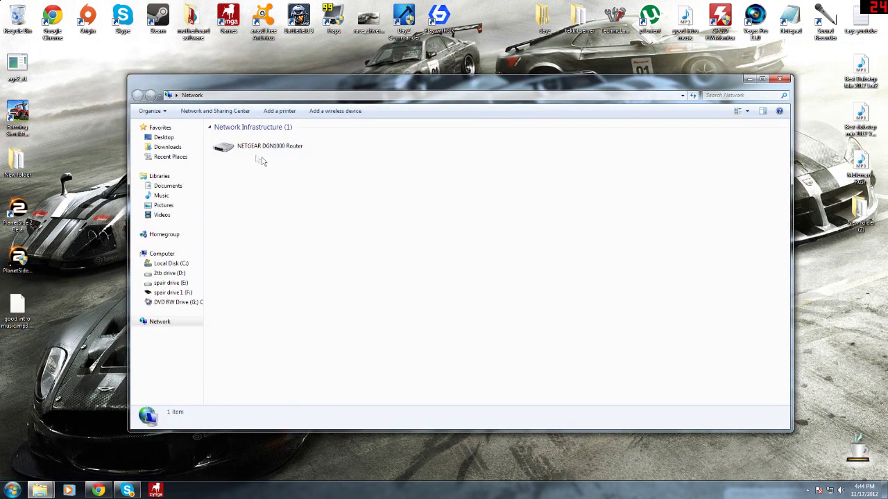
# Open the NETGEAR DGN1000 Router's properties and start adding a service in its advanced settings
pyautogui.rightClick(251, 187)
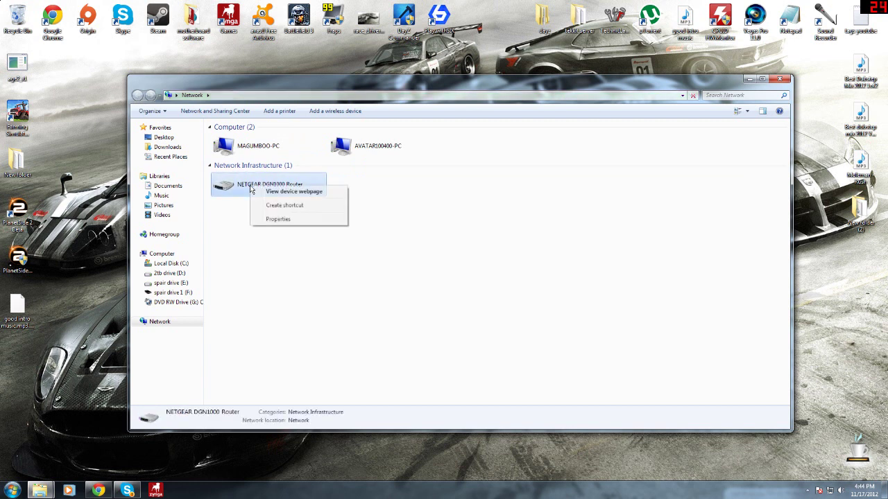
pyautogui.click(278, 219)
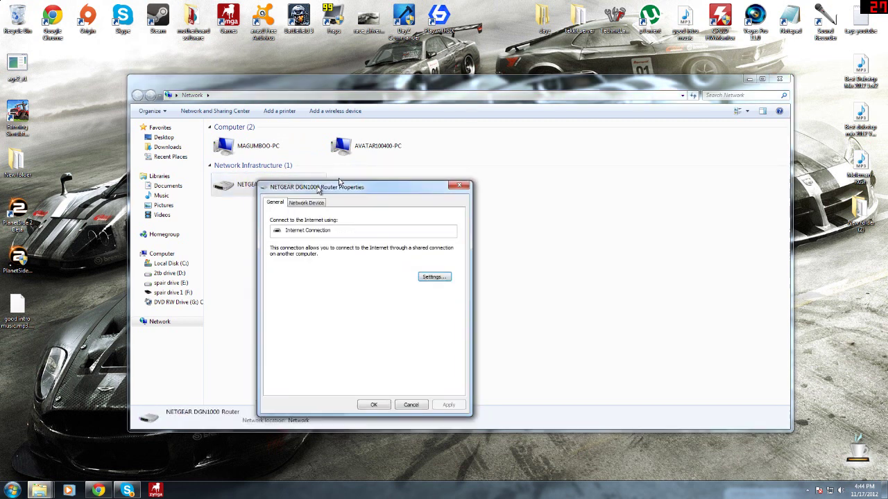
pyautogui.moveTo(340, 182); pyautogui.dragTo(482, 170)
pyautogui.click(578, 266)
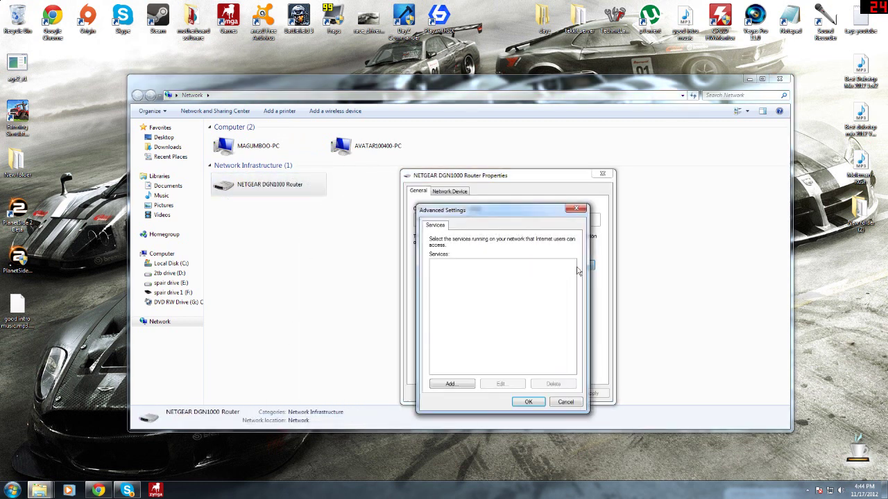
pyautogui.moveTo(499, 211); pyautogui.dragTo(304, 189)
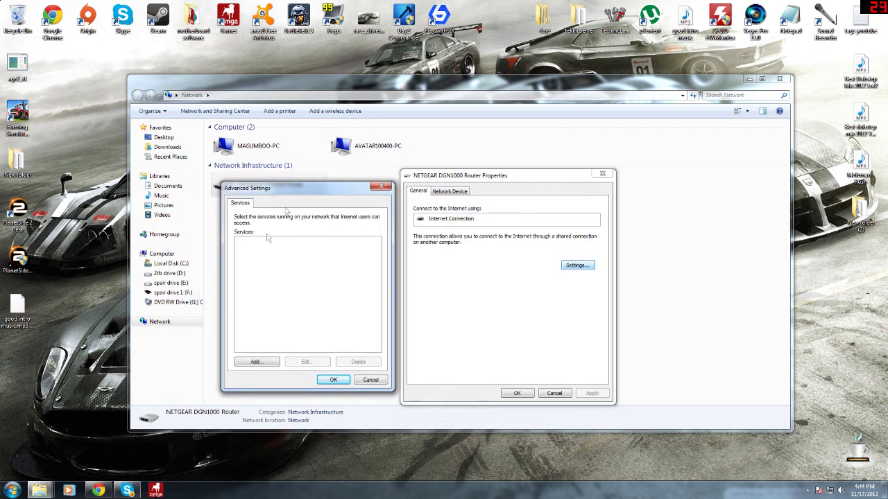
pyautogui.click(246, 366)
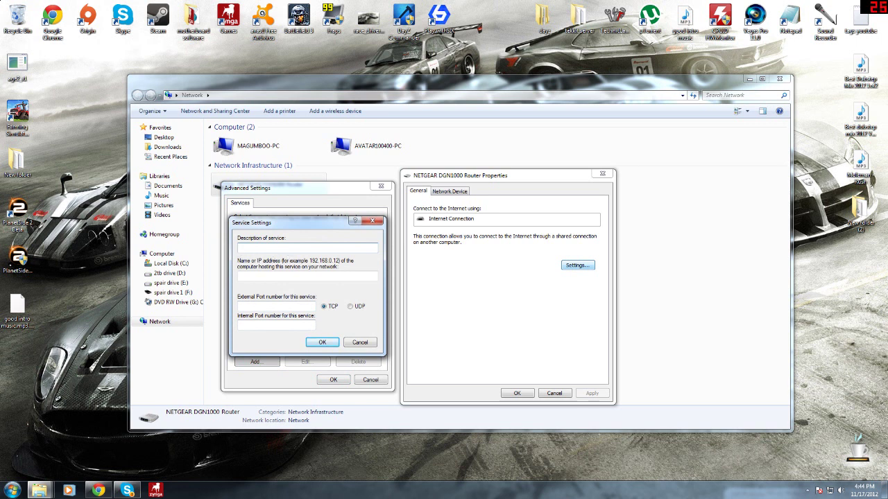
# Run ipconfig in a Command Prompt to look up the Local Area Connection's IPv4 address
pyautogui.click(11, 491)
pyautogui.write('cmd')
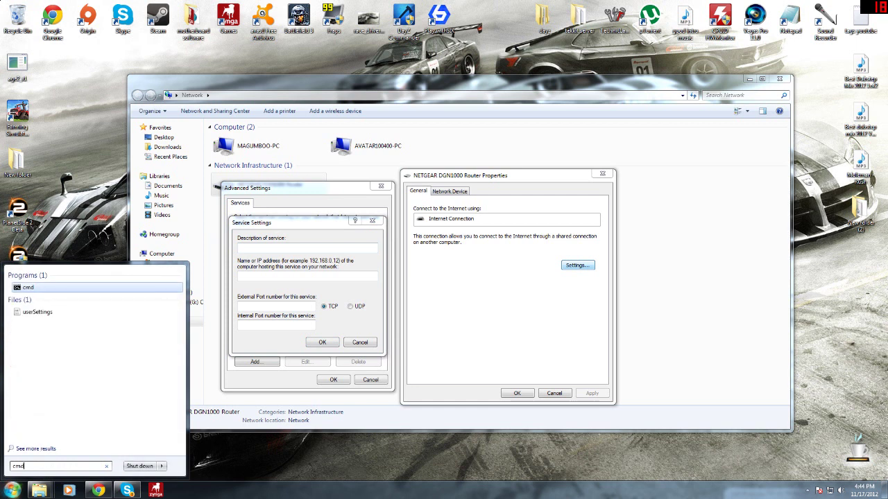
pyautogui.press('Return')
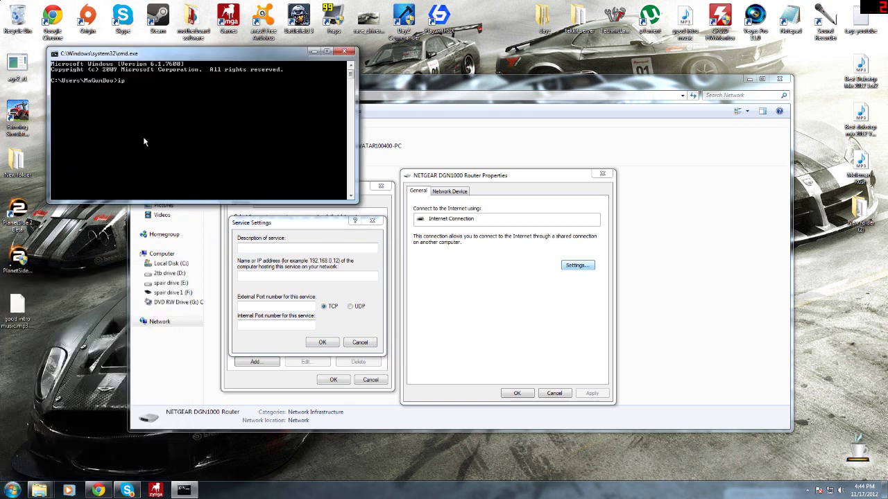
pyautogui.write('ipconfig')
pyautogui.press('Return')
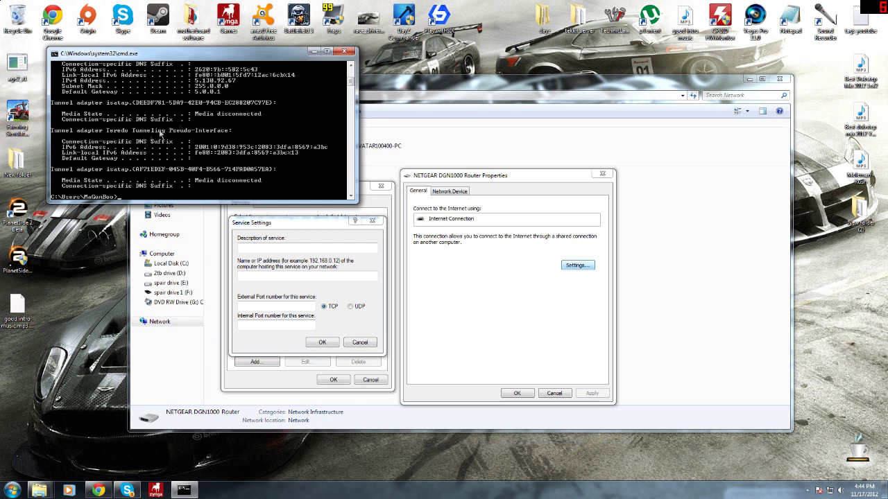
pyautogui.scroll(6, 284, 134)
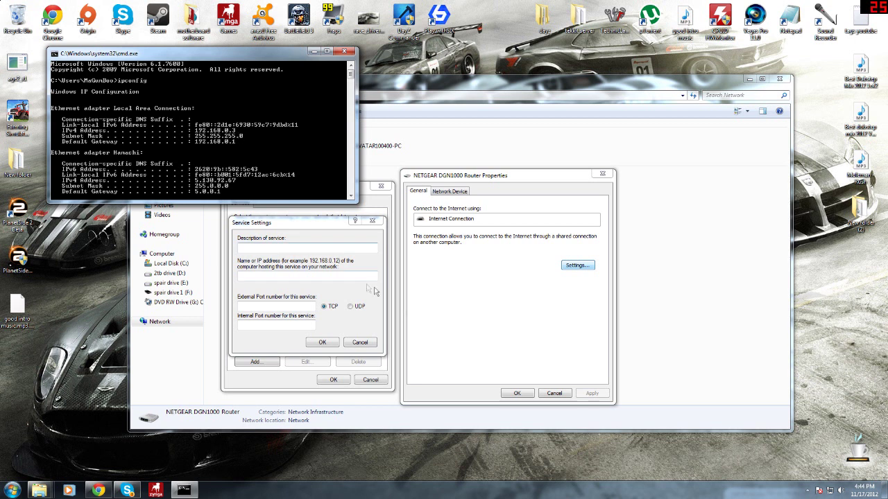
# Fill in the new service as black ops 2, host 192.168.0.3, protocol UDP, with external and internal ports 3074
pyautogui.click(240, 285)
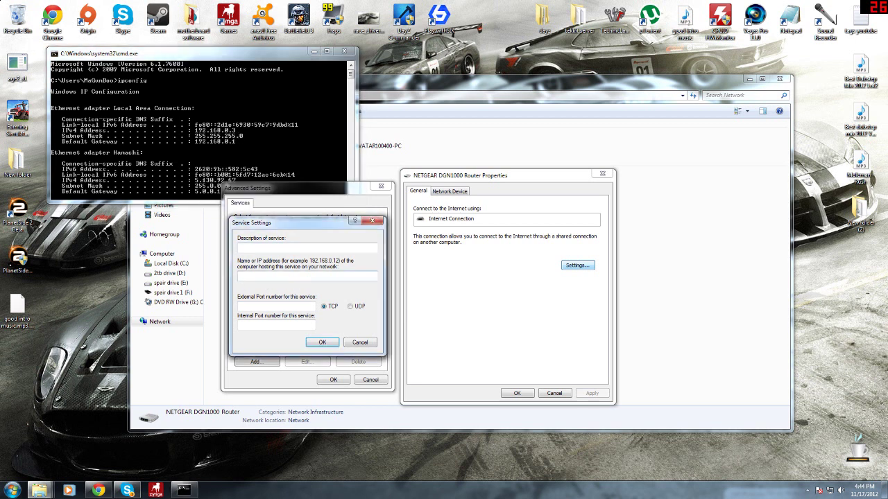
pyautogui.click(350, 307)
pyautogui.click(271, 305)
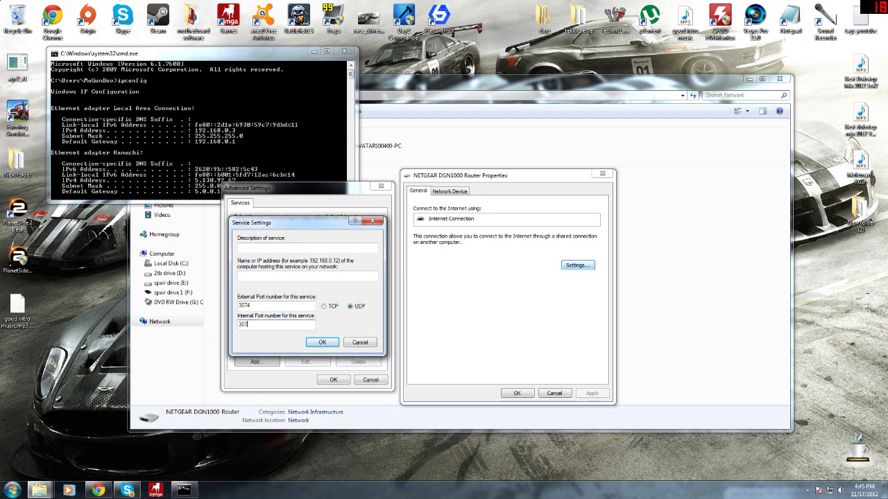
pyautogui.click(239, 247)
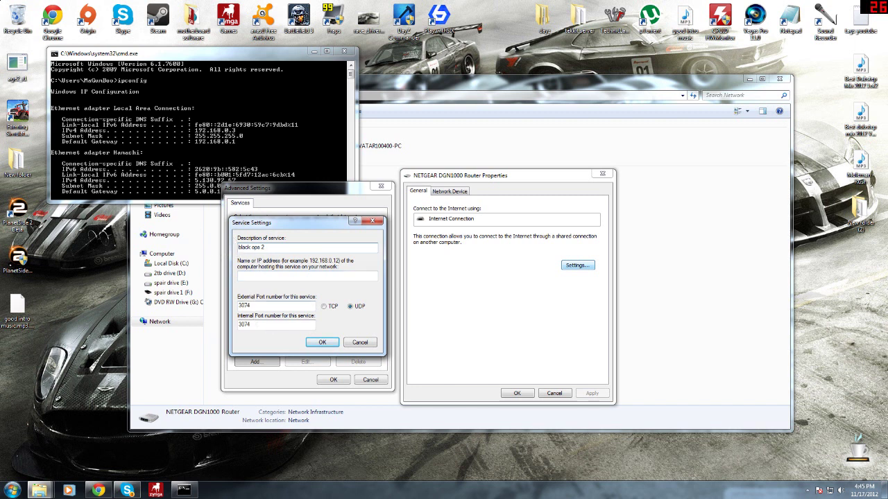
pyautogui.click(314, 275)
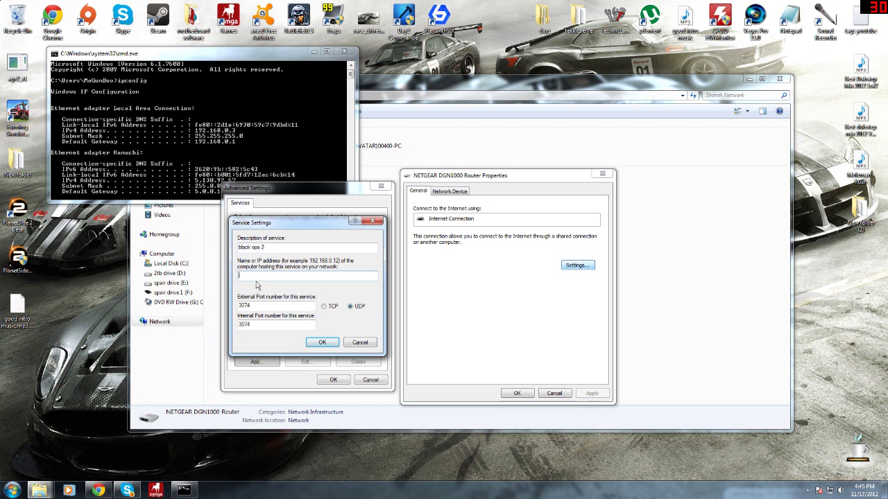
pyautogui.write('192.168.0.3')
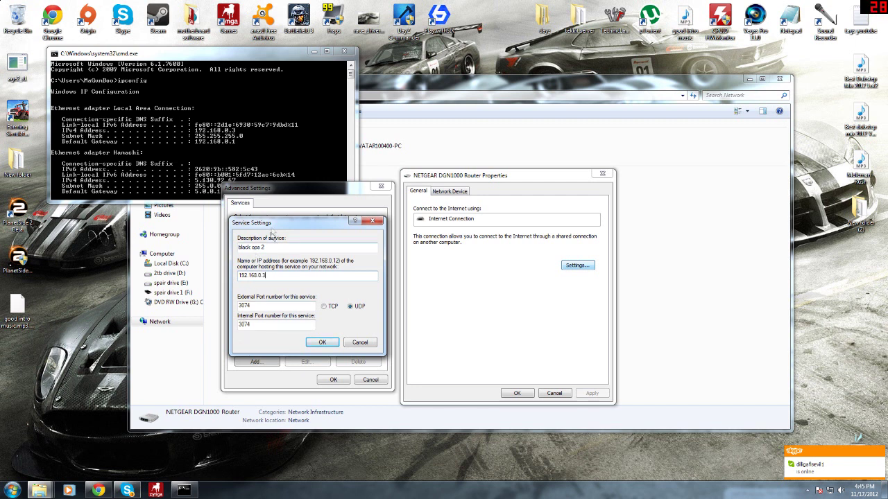
# Cancel the new service and the router's settings and properties, and close the Command Prompt
pyautogui.moveTo(272, 227); pyautogui.dragTo(407, 237)
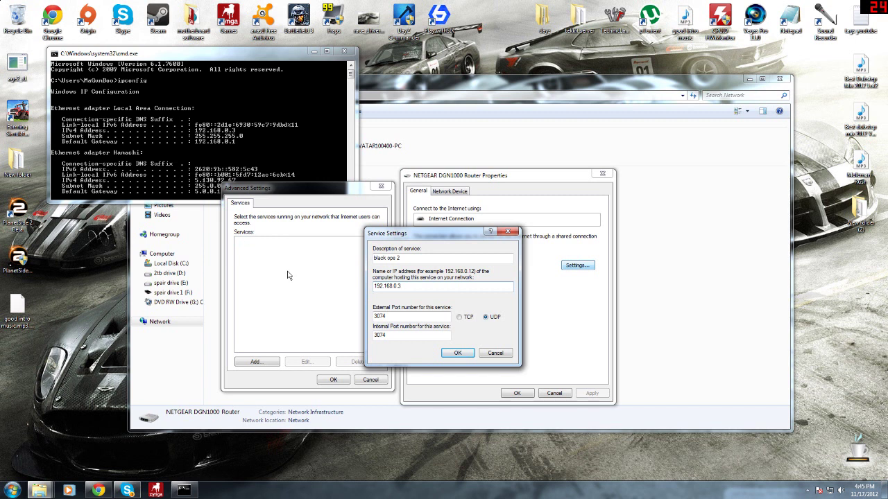
pyautogui.moveTo(417, 239); pyautogui.dragTo(233, 253)
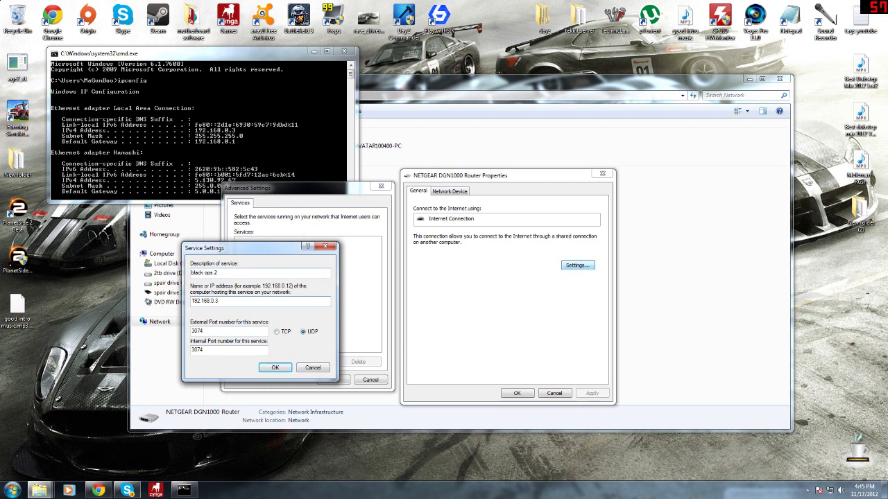
pyautogui.moveTo(275, 253); pyautogui.dragTo(220, 255)
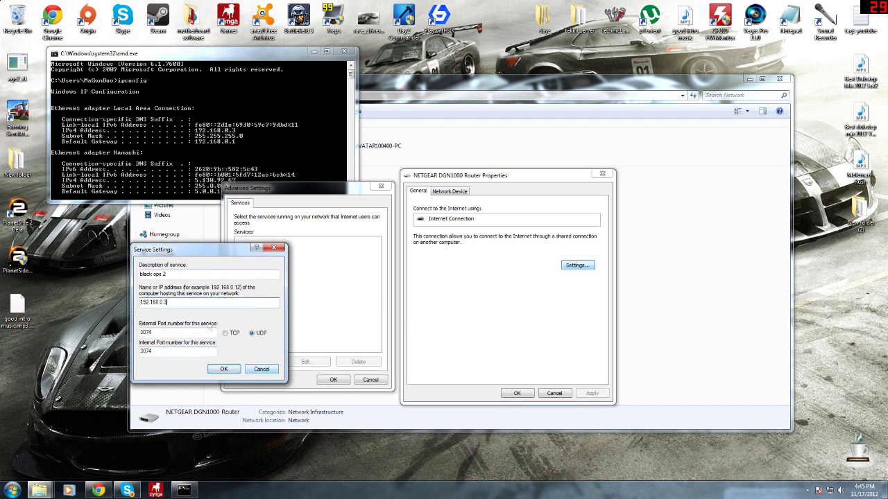
pyautogui.click(271, 372)
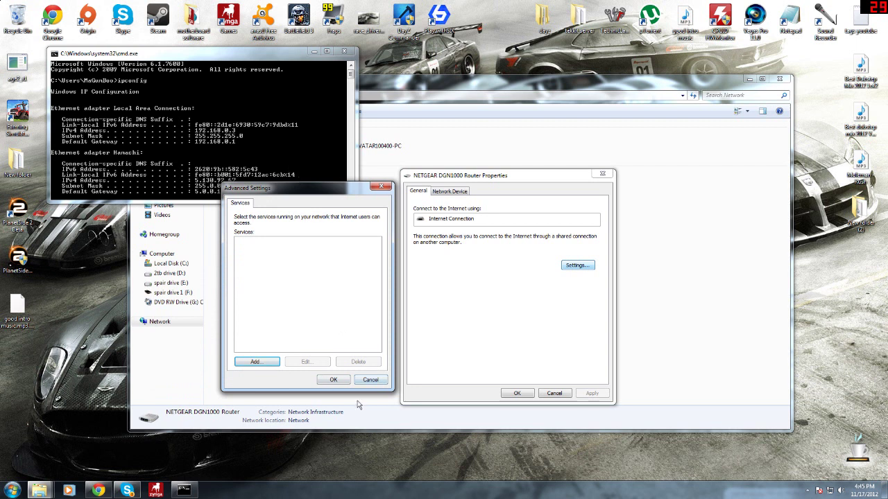
pyautogui.click(372, 387)
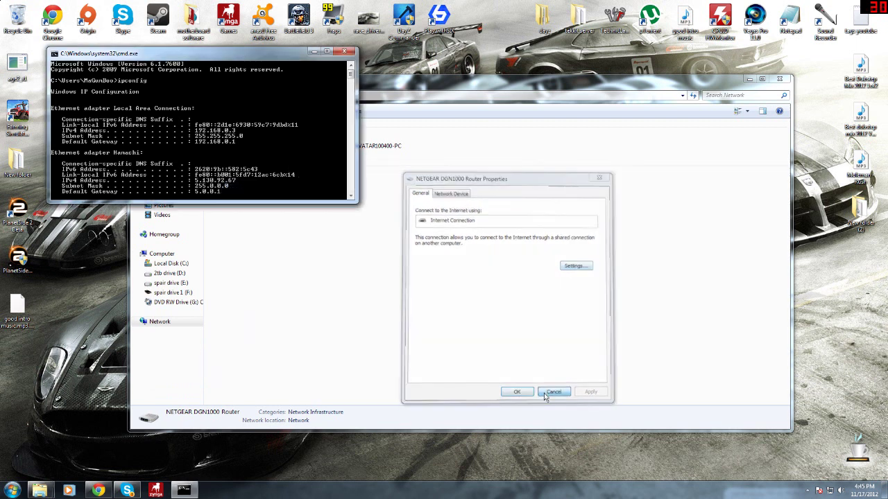
pyautogui.moveTo(263, 59); pyautogui.dragTo(474, 111)
pyautogui.click(565, 105)
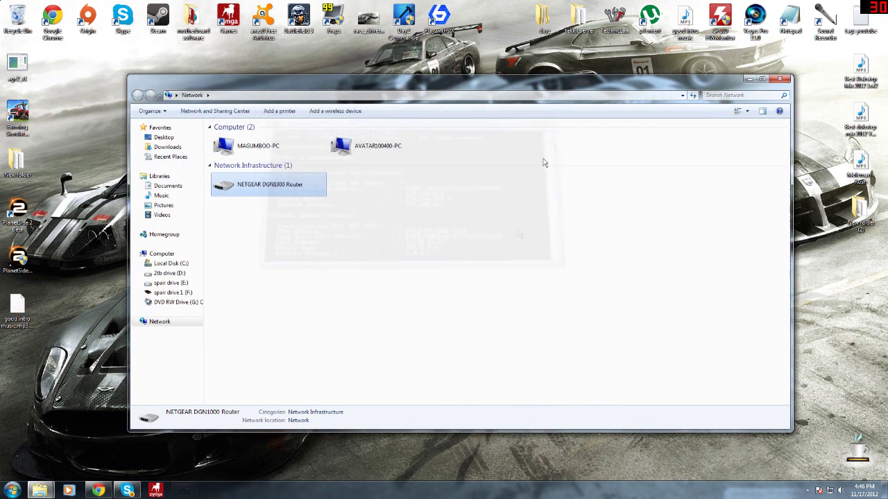
# Move the Network window up slightly and close it
pyautogui.click(411, 267)
pyautogui.moveTo(731, 88); pyautogui.dragTo(708, 68)
pyautogui.click(756, 61)
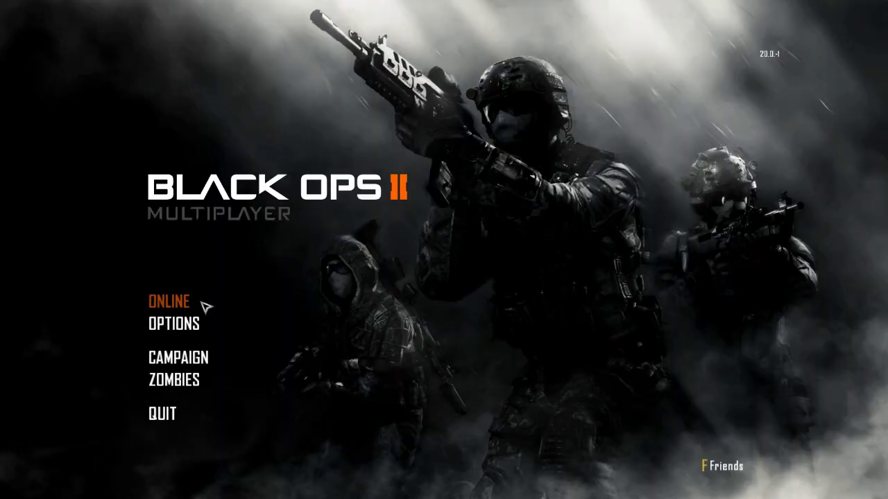
# Switch to Black Ops II and go online in Multiplayer and Zombies to check the NAT type in each lobby
pyautogui.click(206, 306)
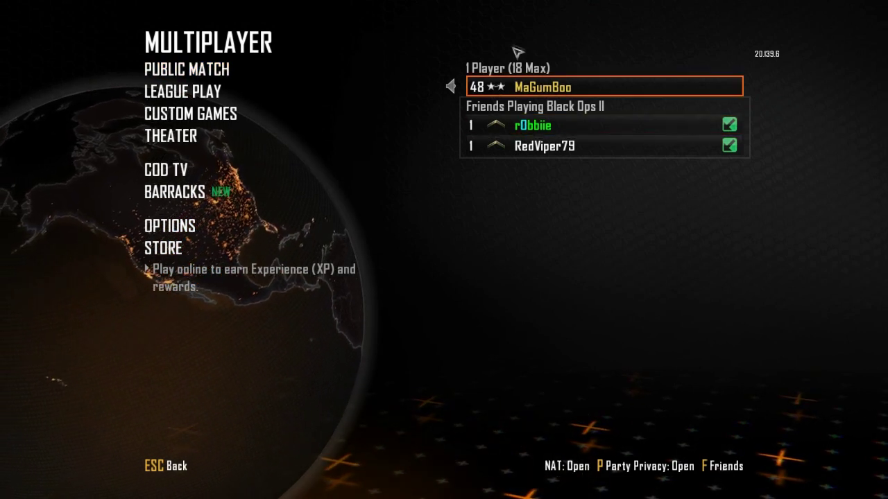
pyautogui.press('Down')
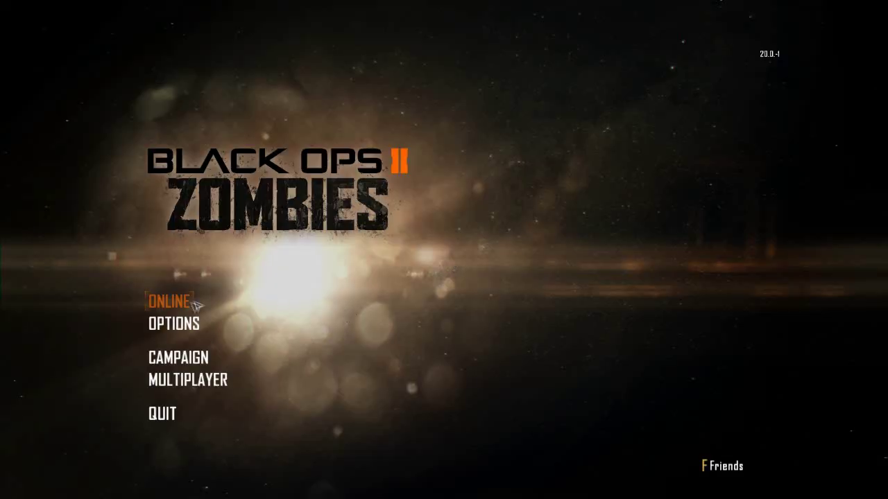
pyautogui.click(197, 305)
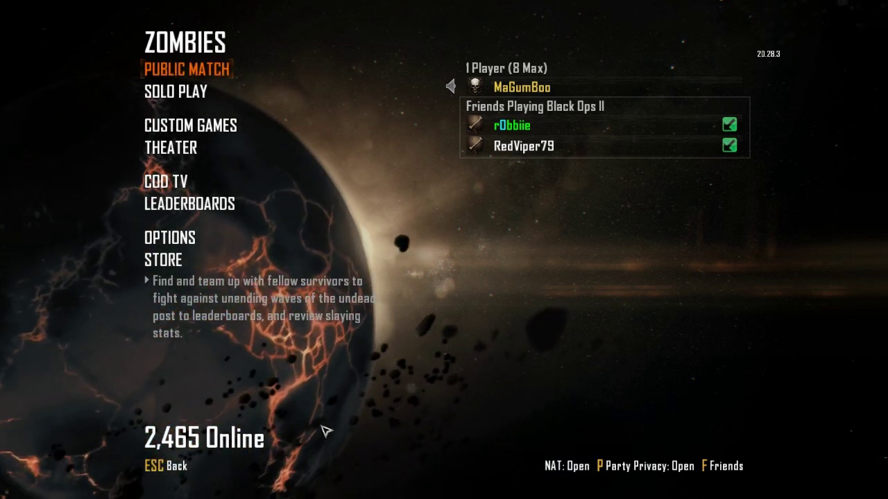
# Set the connection type to Any in the Zombies public match search preferences and return to the map selection
pyautogui.click(209, 69)
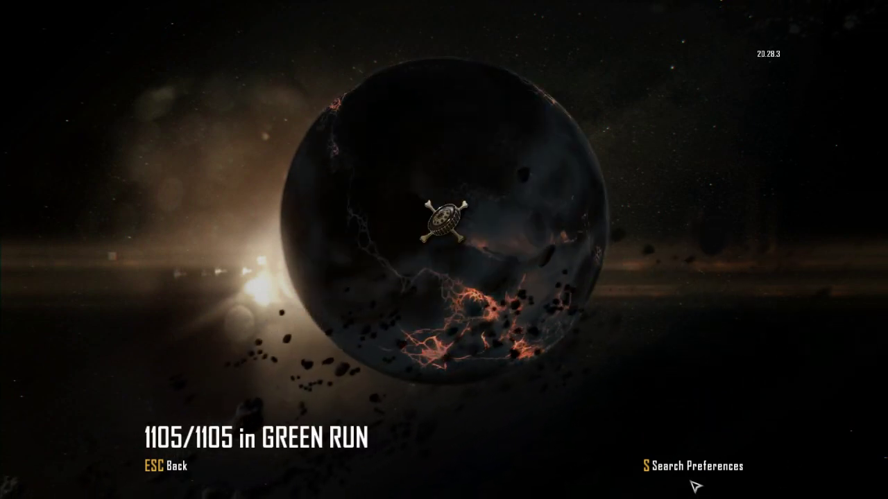
pyautogui.click(672, 466)
pyautogui.click(497, 220)
pyautogui.click(496, 220)
pyautogui.click(497, 222)
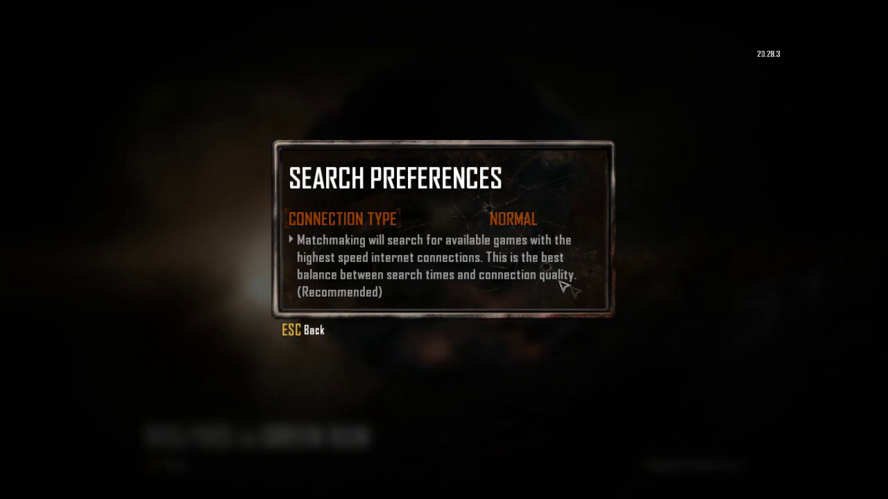
pyautogui.click(373, 226)
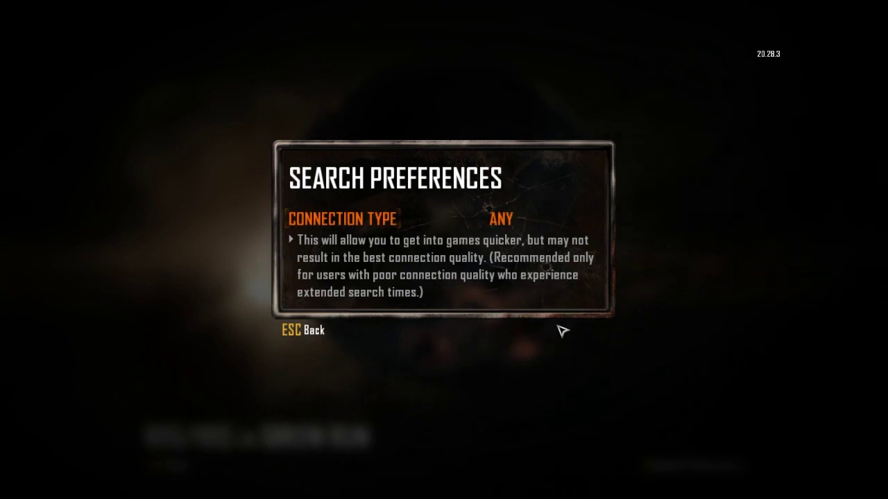
pyautogui.press('Escape')
pyautogui.press('Escape')
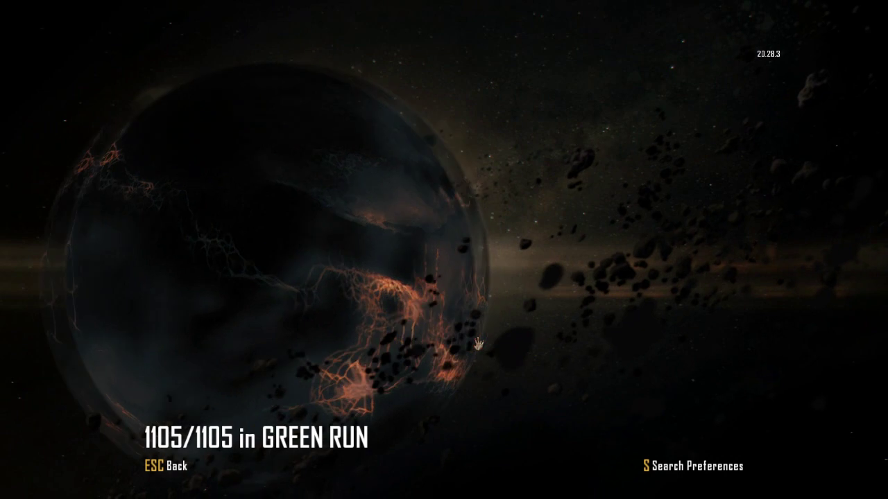